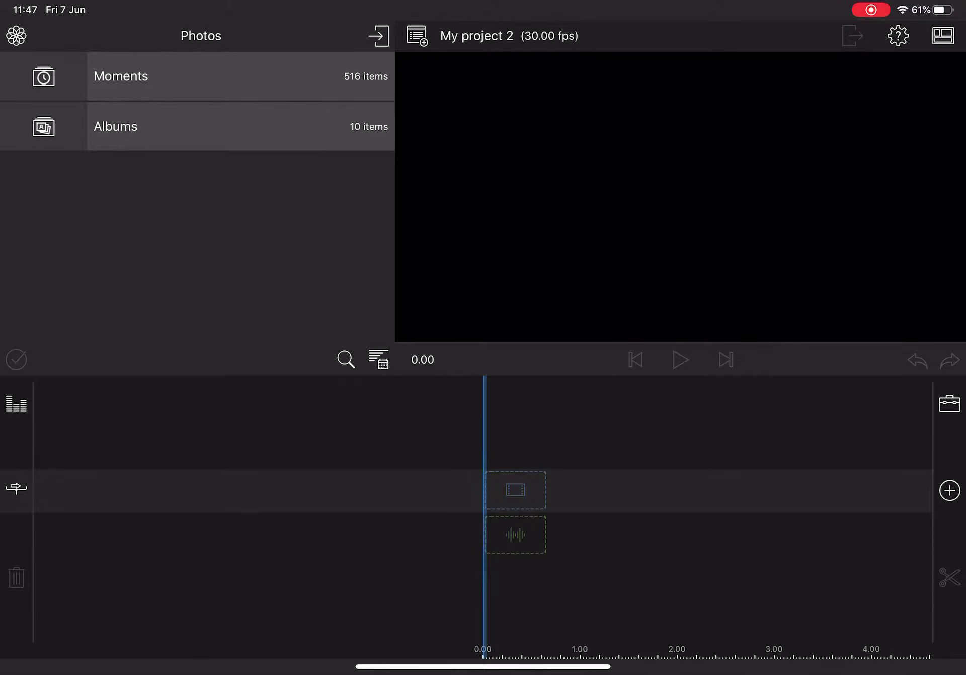
Reveal the iPad Dock and open Files in split view beside LumaFusion
drag(483, 673, 483, 620)
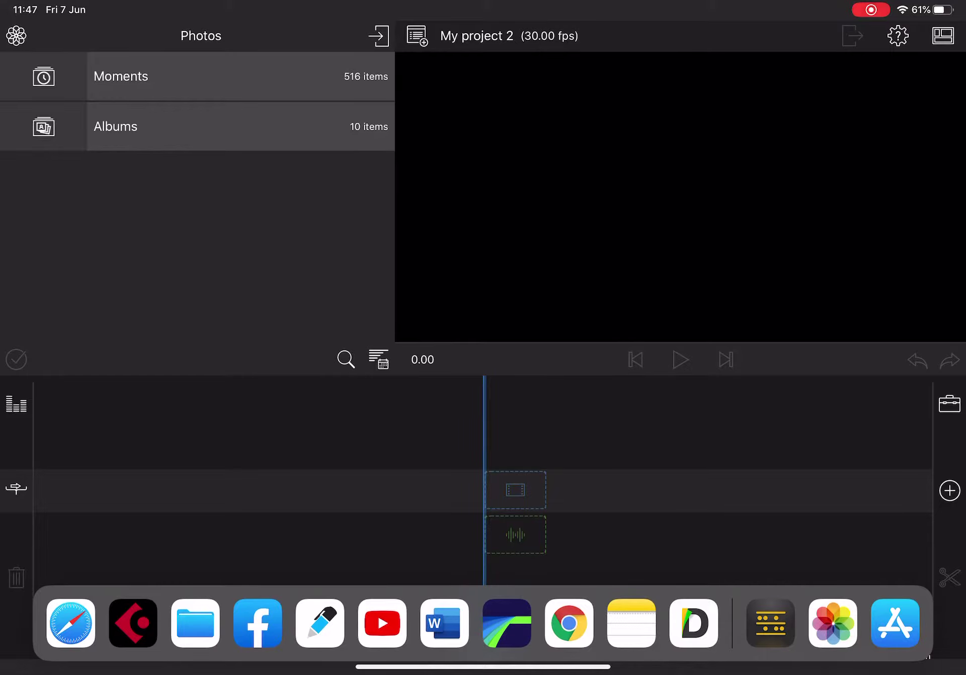
drag(194, 623, 928, 318)
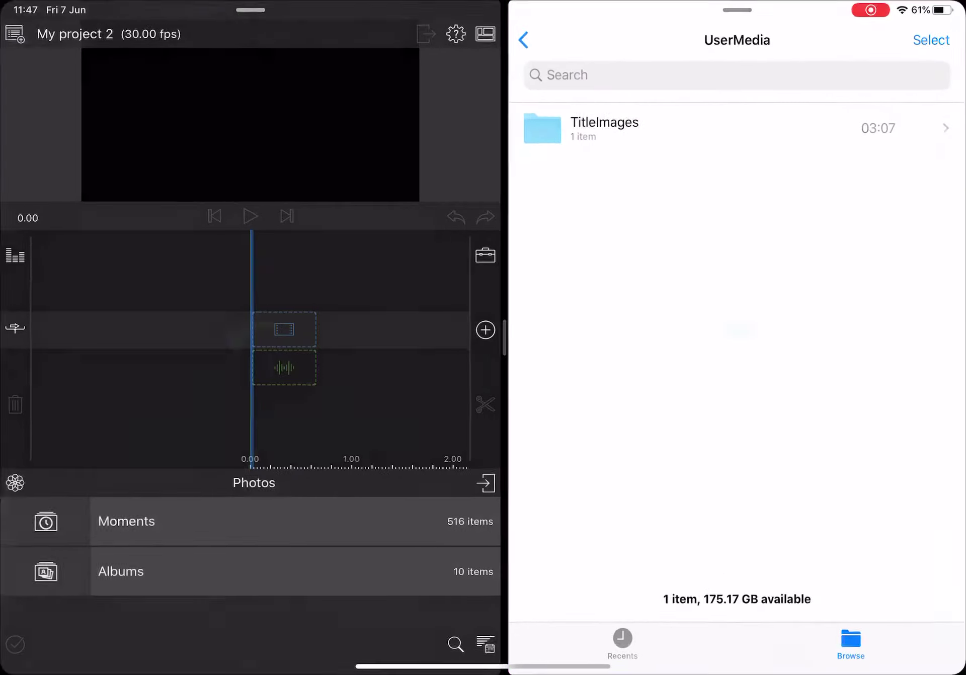
Widen LumaFusion's split-view pane and back out to the Files storage locations
drag(500, 336, 658, 336)
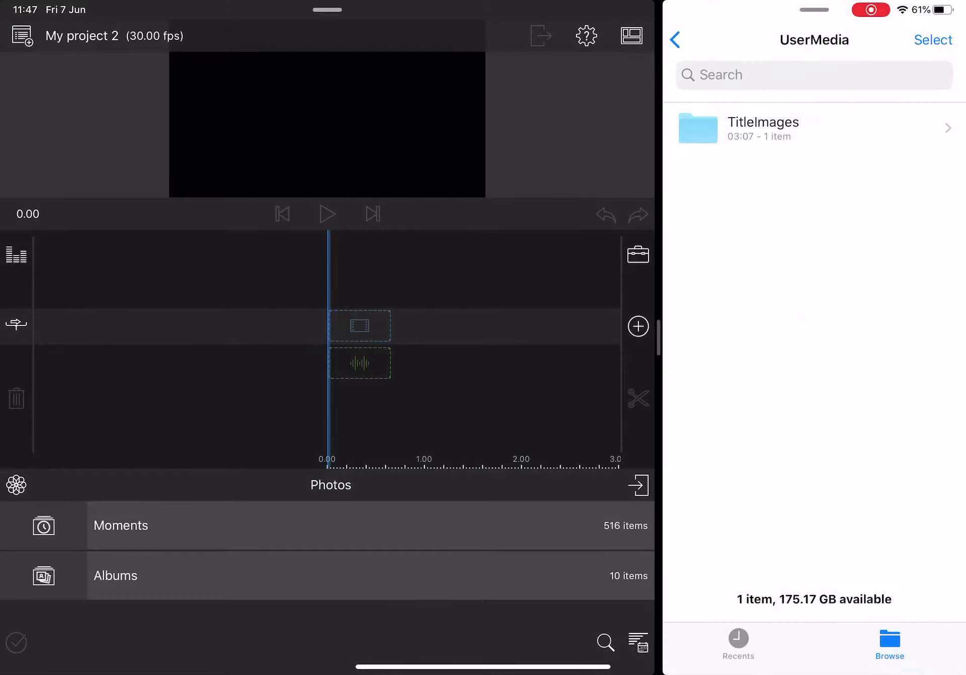
click(675, 39)
click(702, 39)
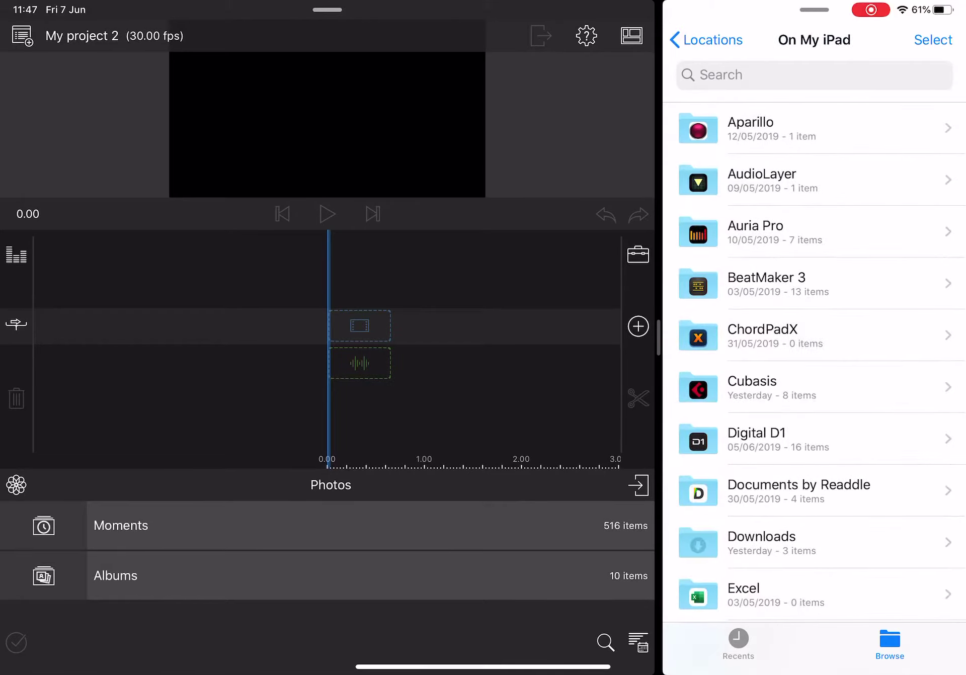
click(705, 40)
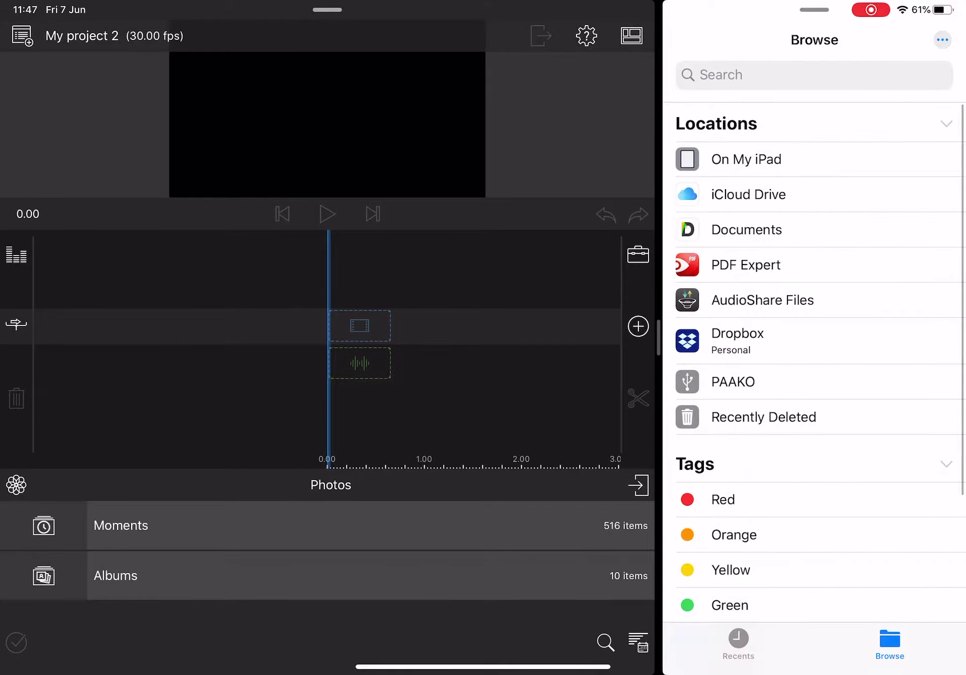
Open the PAAKO USB drive and its John folder
drag(732, 381, 729, 381)
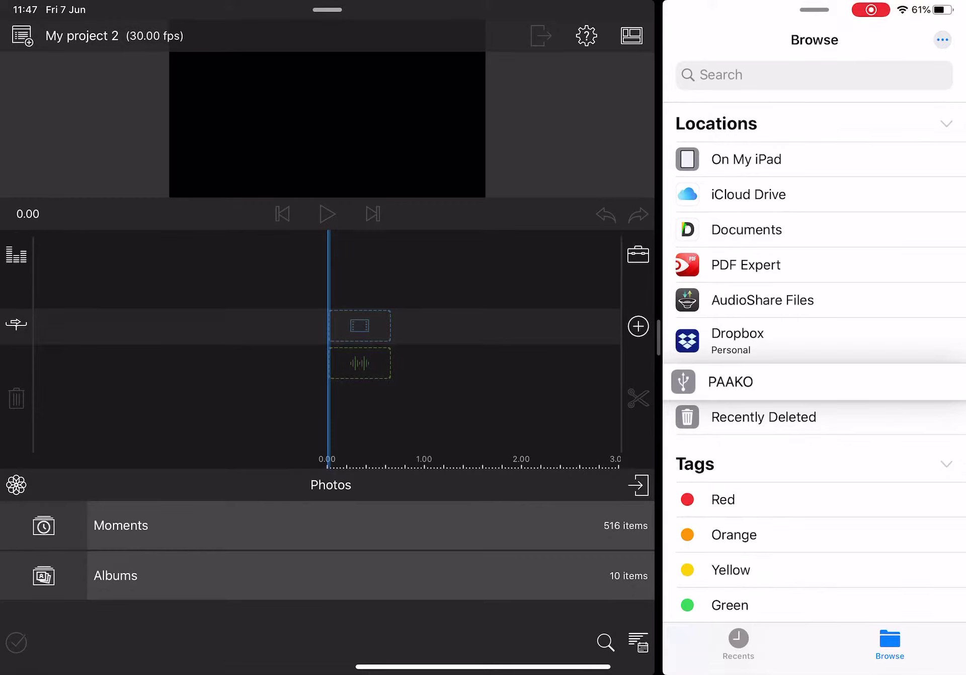
drag(729, 382, 732, 381)
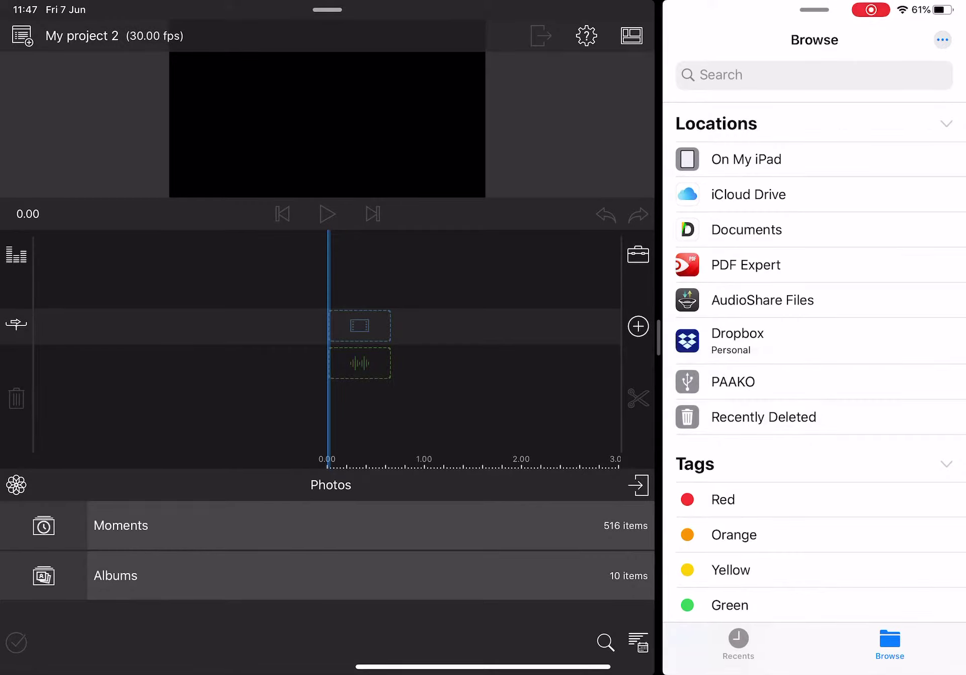
click(733, 381)
click(742, 128)
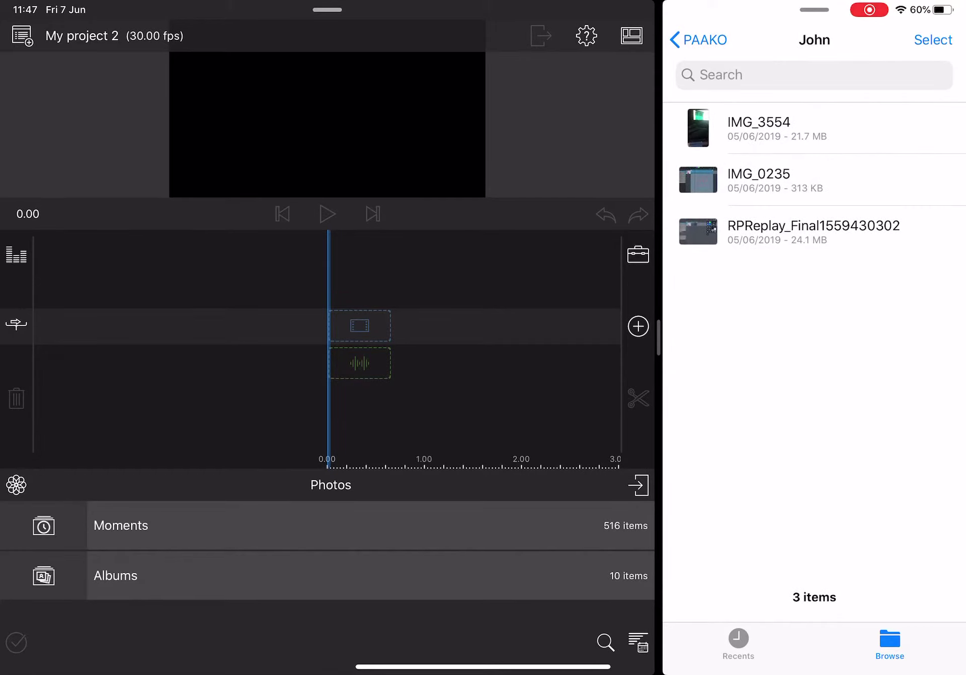
Select all three files in John and drag them into LumaFusion's media library
click(933, 40)
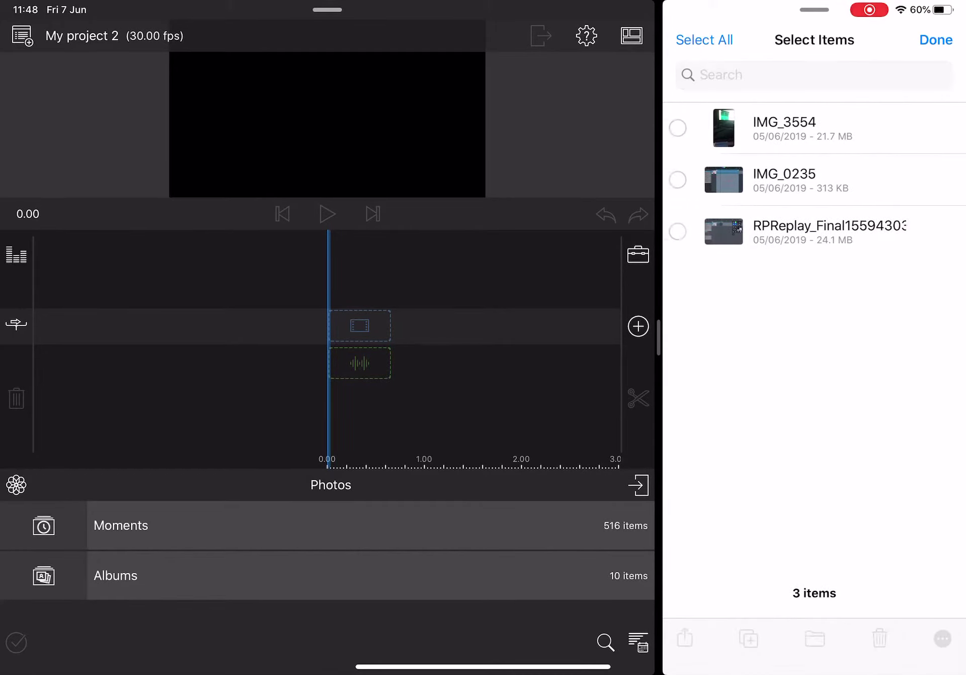
click(703, 39)
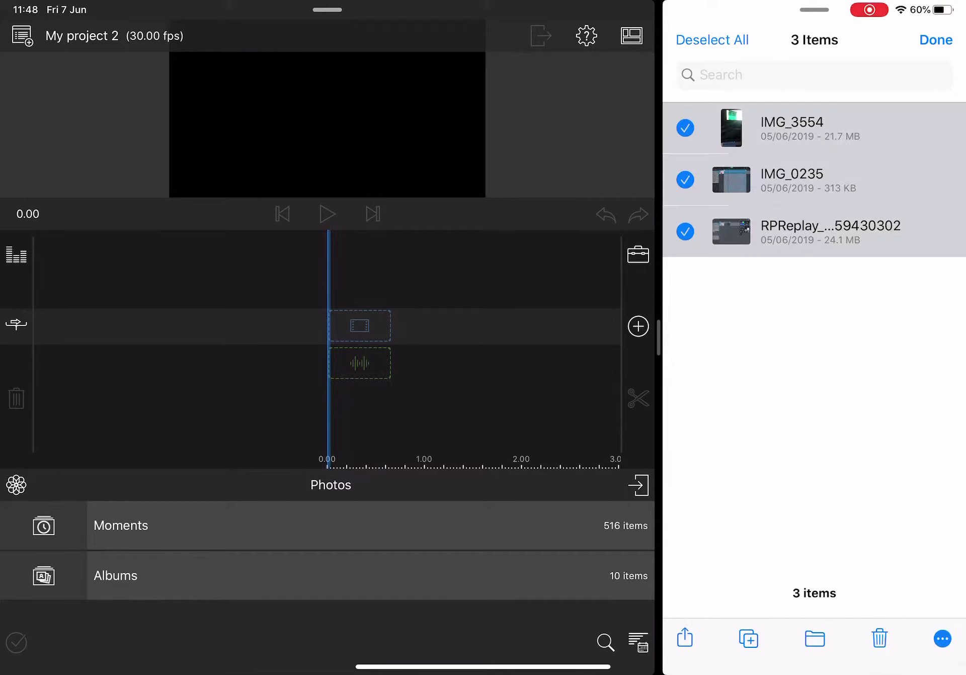
click(942, 638)
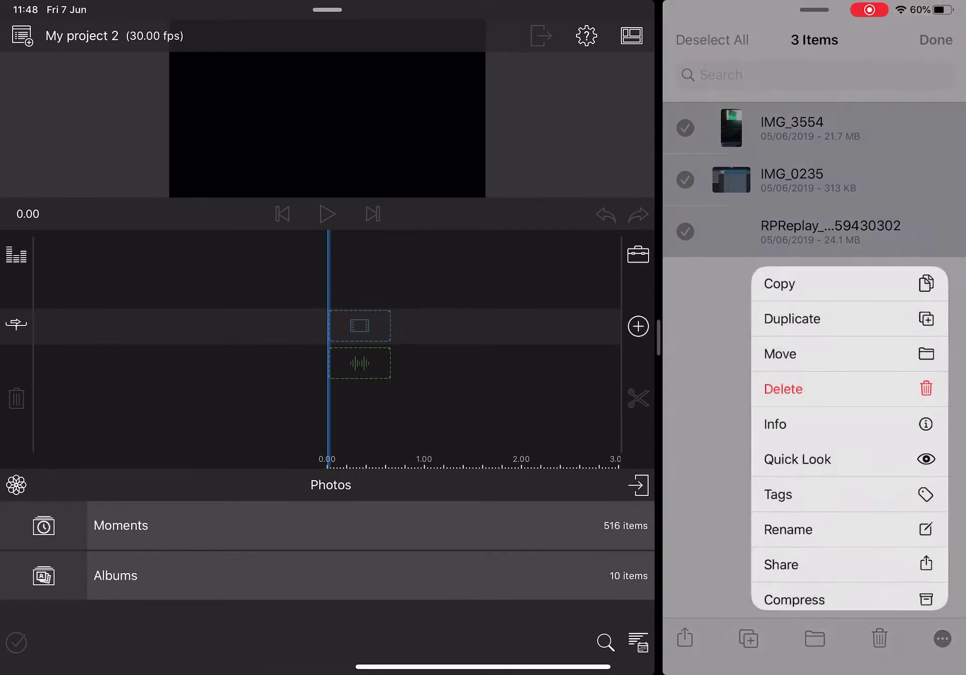
click(830, 453)
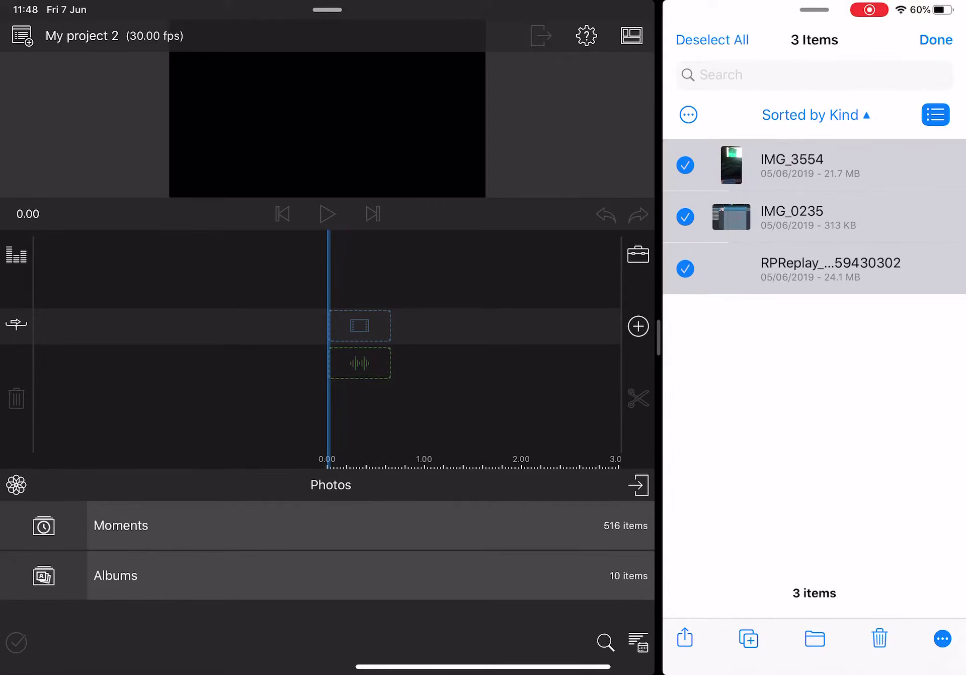
mouse_move(830, 264)
mouse_down()
mouse_move(517, 410)
mouse_move(280, 604)
mouse_move(277, 619)
mouse_up()
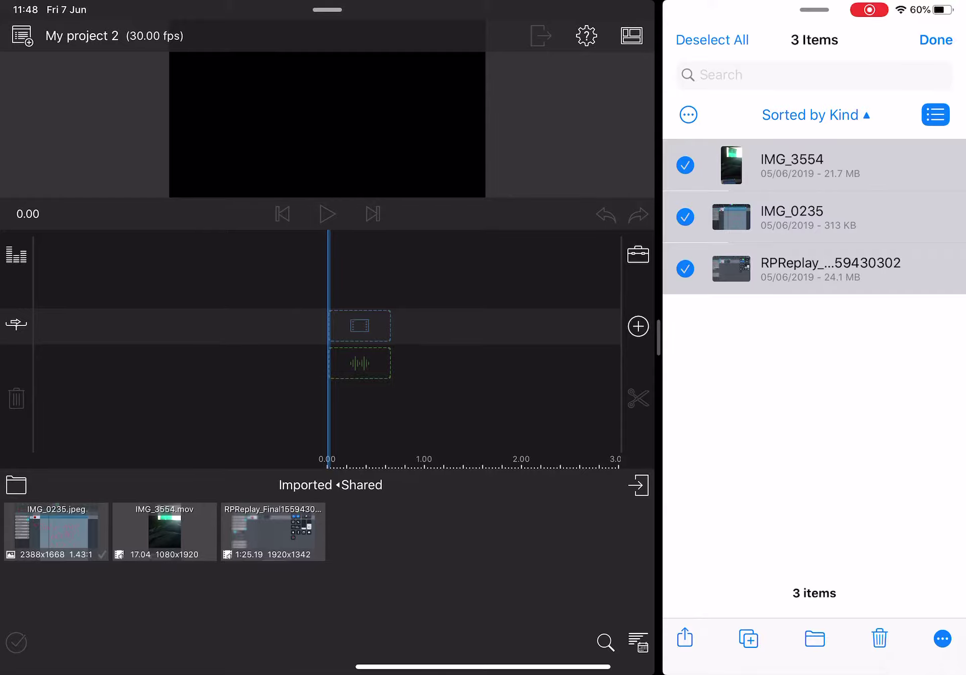
Return LumaFusion to full screen and float Files over it as Slide Over
drag(658, 338, 962, 338)
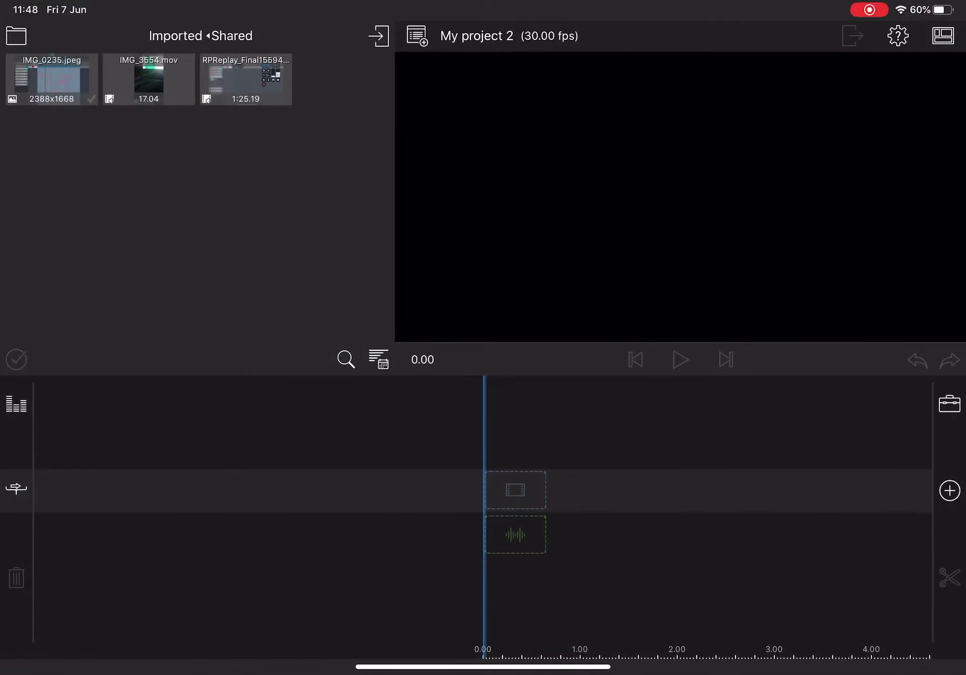
drag(483, 668, 483, 605)
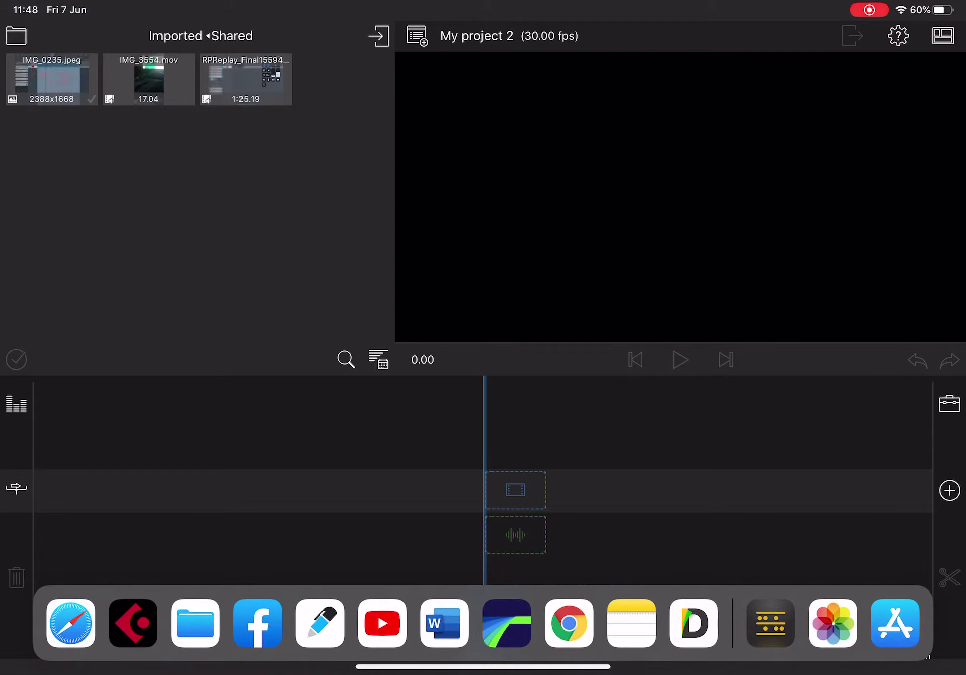
drag(195, 623, 195, 668)
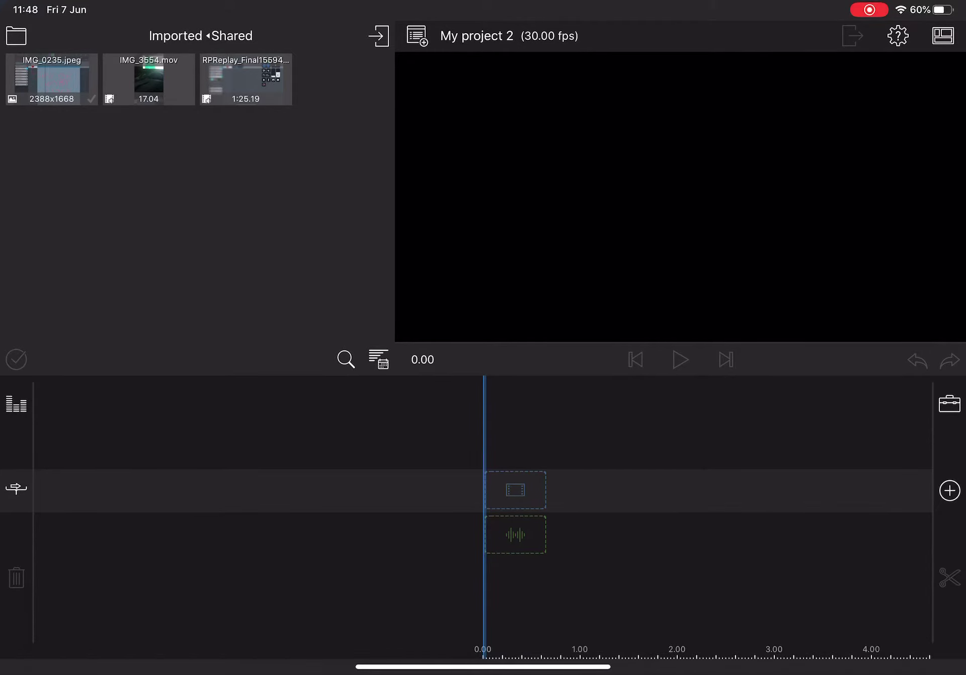
drag(483, 668, 483, 605)
drag(195, 623, 792, 340)
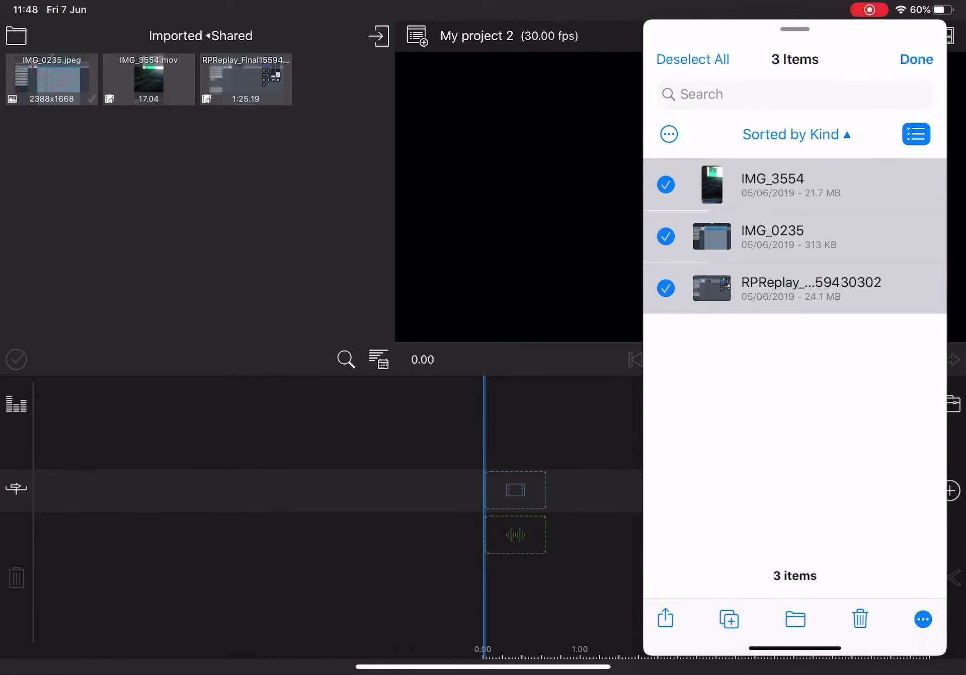
click(917, 59)
In Slide Over Files, go back to Locations and open PAAKO > John
click(672, 59)
click(683, 59)
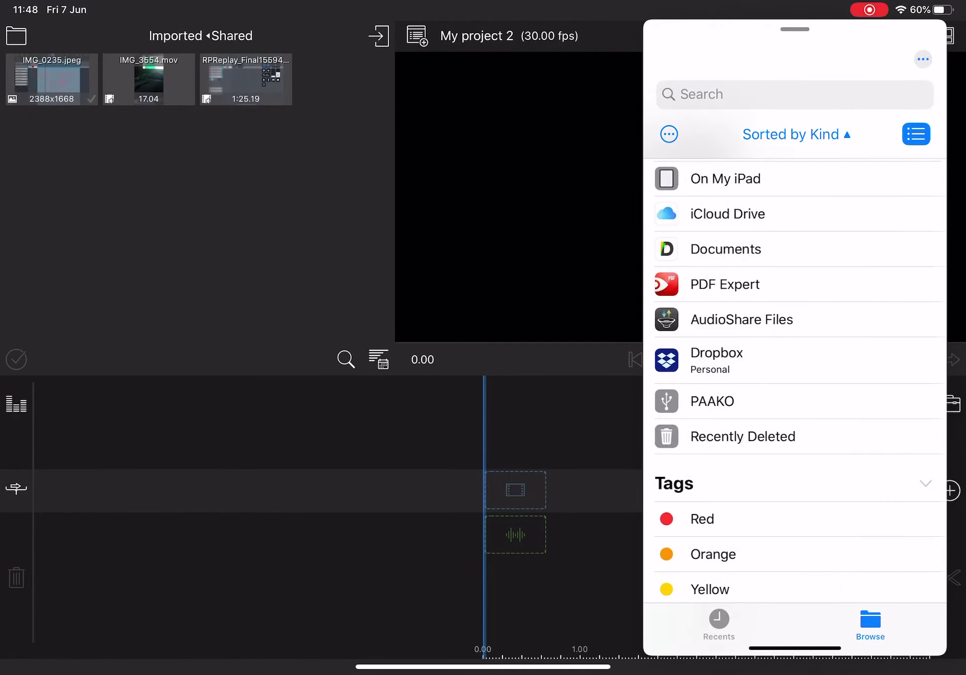
click(711, 401)
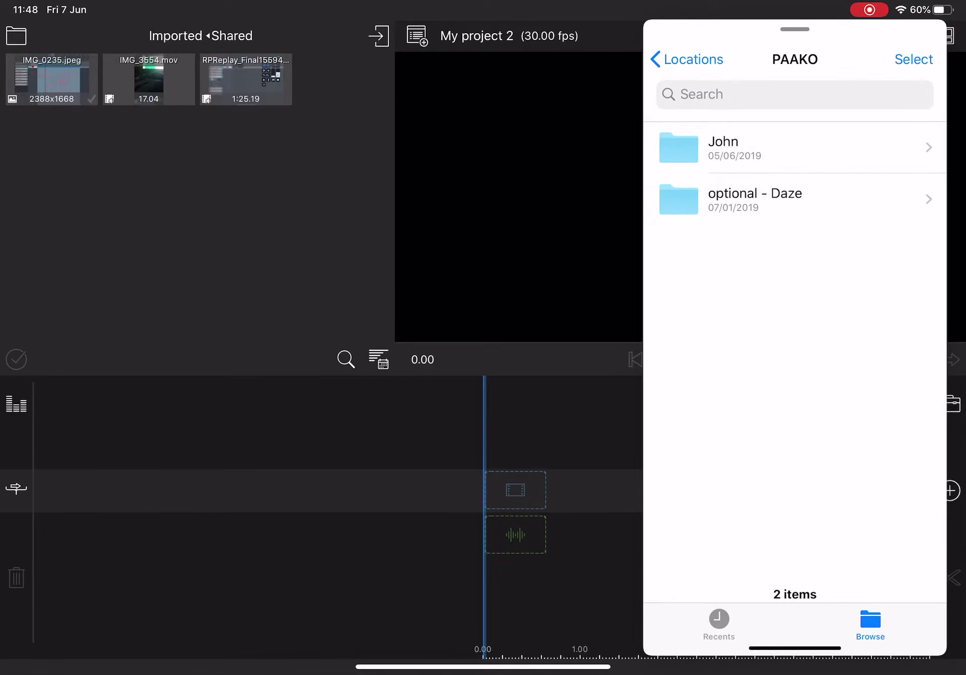
click(754, 148)
Select all three John files, drag them into LumaFusion again, and finish selecting
click(913, 59)
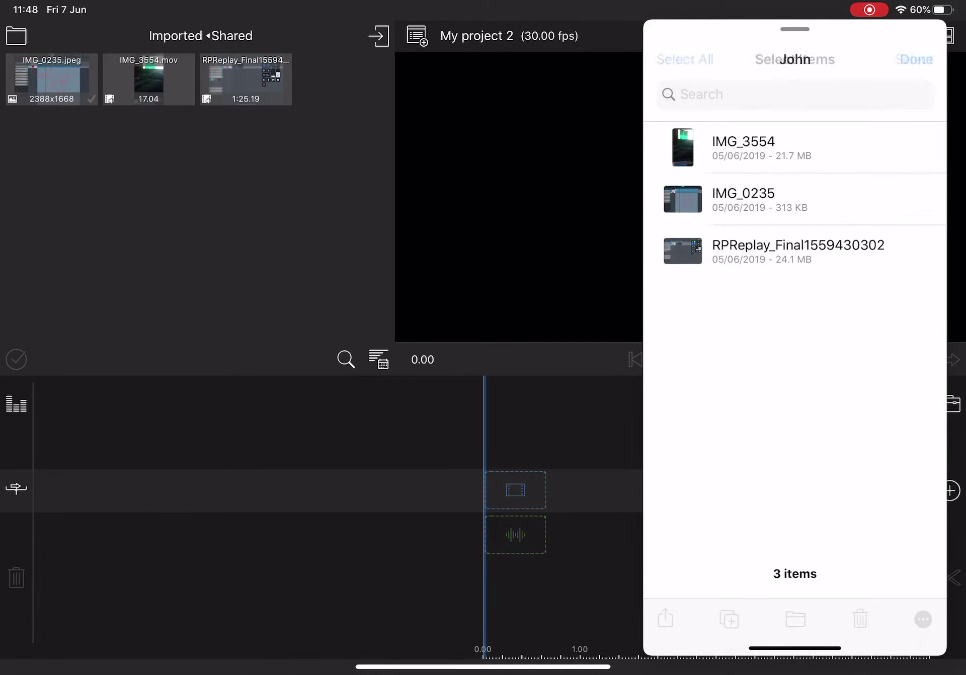
click(682, 58)
mouse_move(812, 251)
mouse_down()
mouse_move(164, 534)
mouse_move(141, 233)
mouse_up()
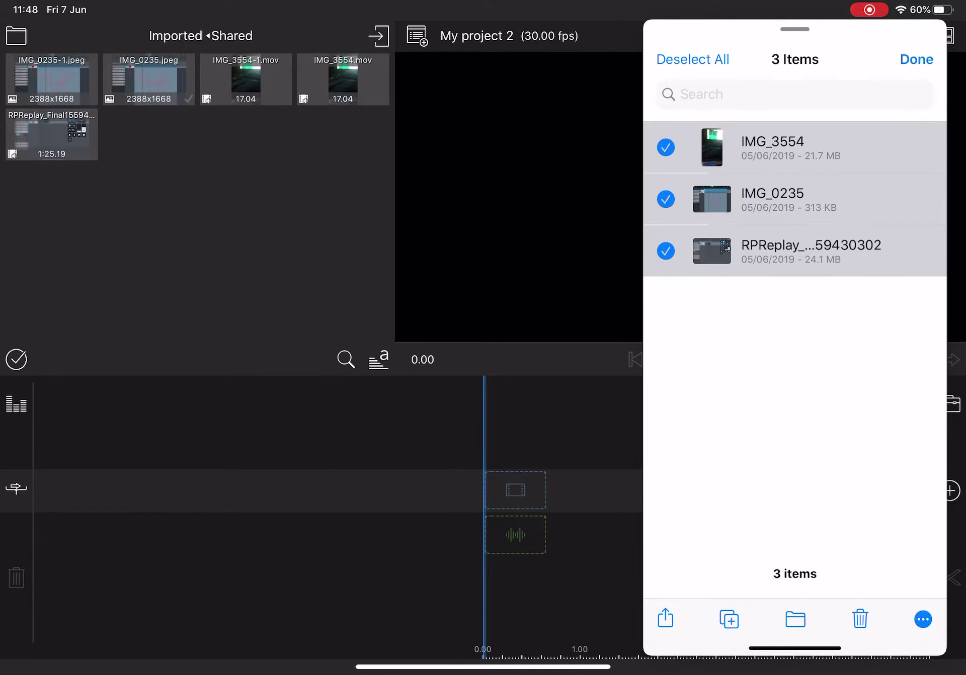
click(916, 59)
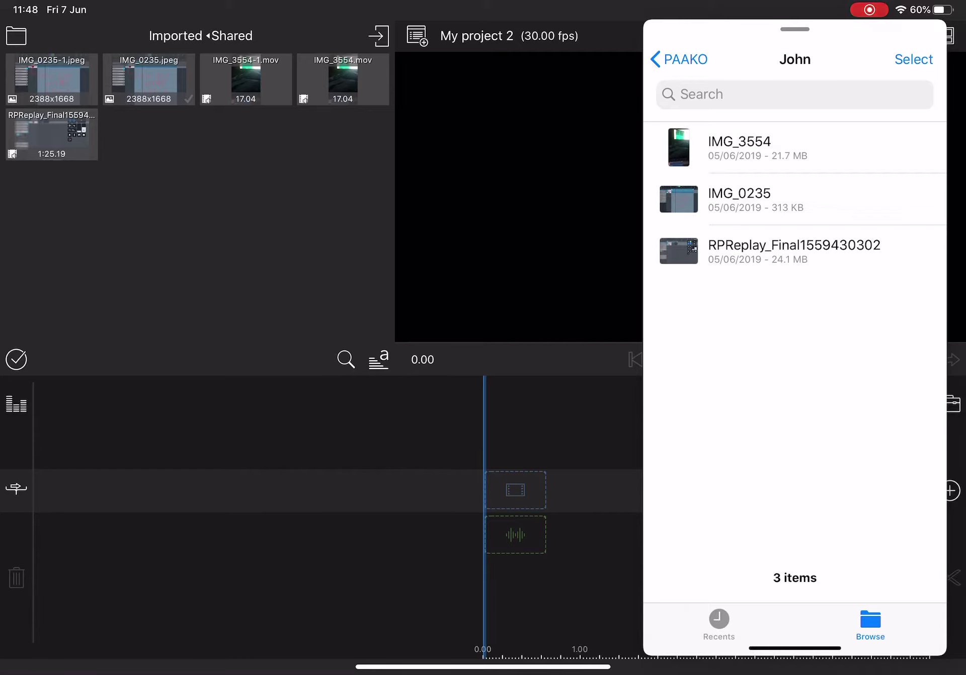
Preview IMG_3554, import it as IMG_3554-2.mov, select that clip, and dismiss Files
click(740, 147)
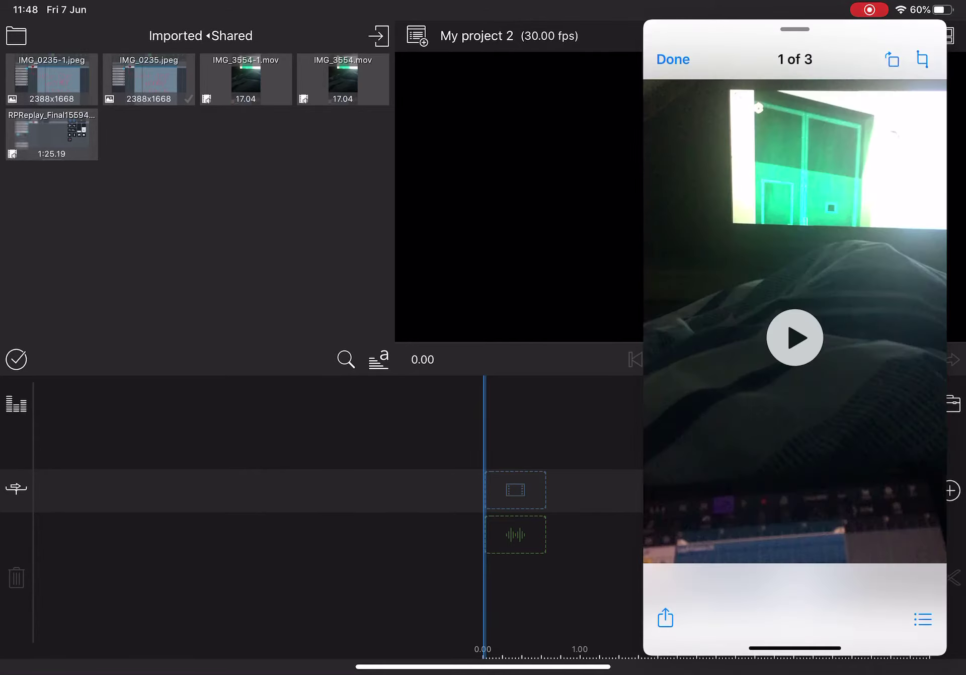
click(671, 59)
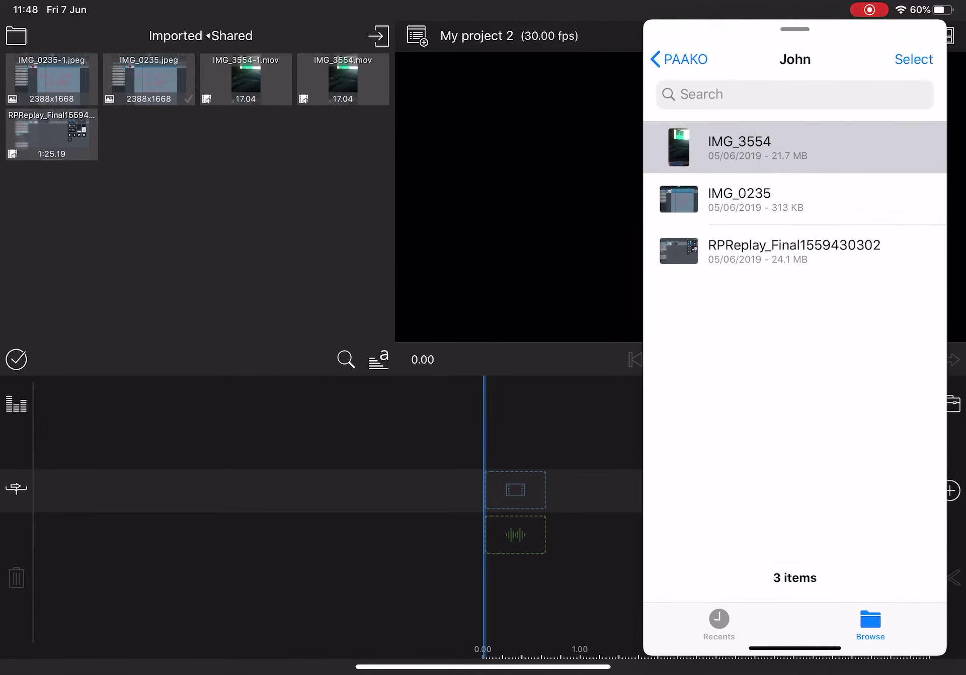
drag(739, 148, 502, 501)
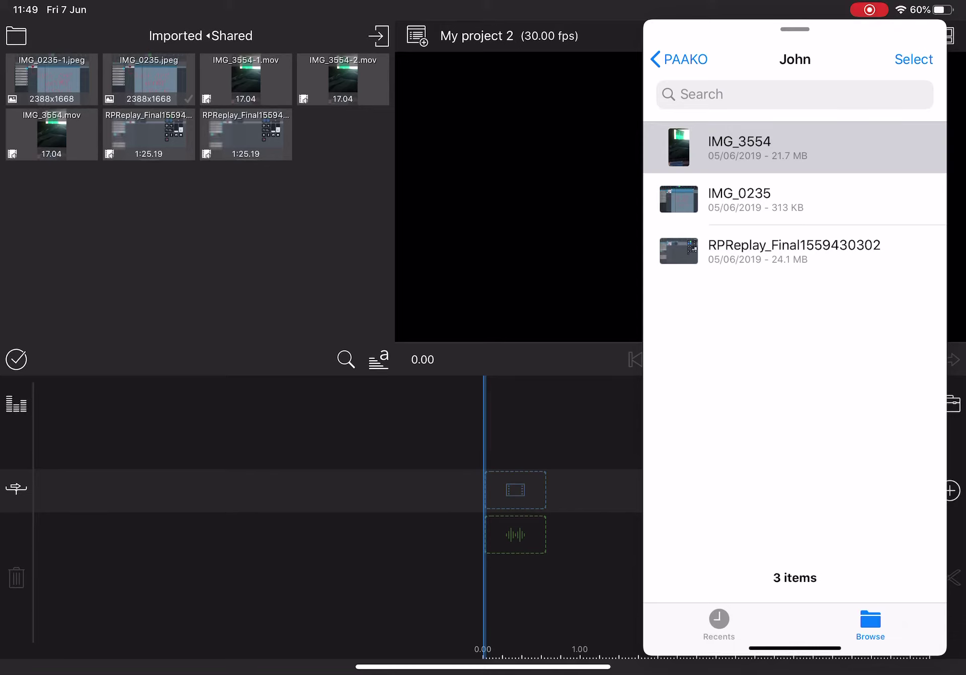
click(343, 79)
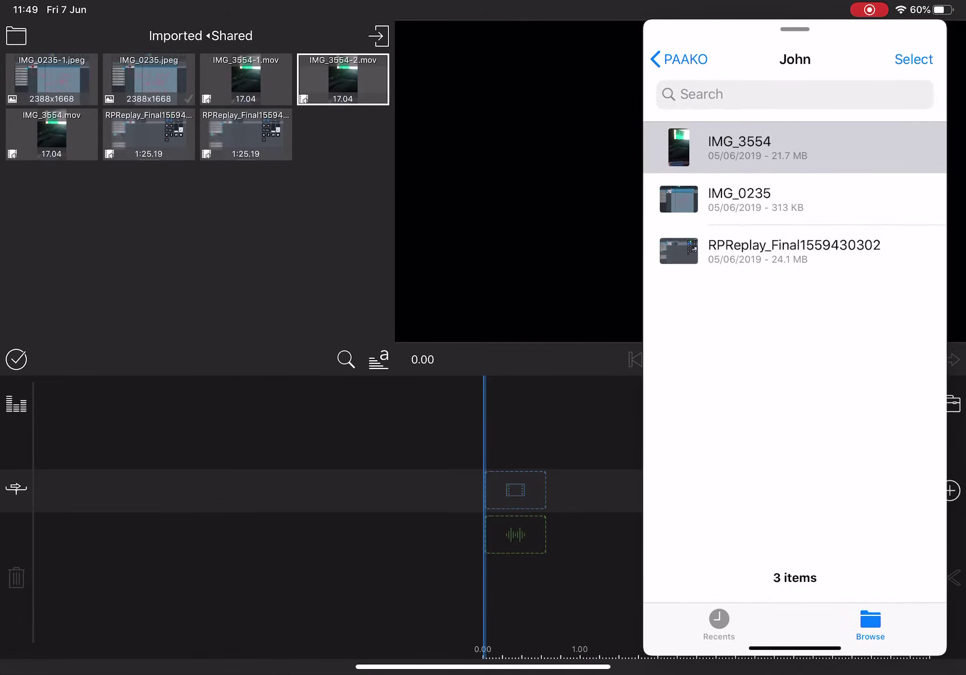
drag(795, 29, 959, 45)
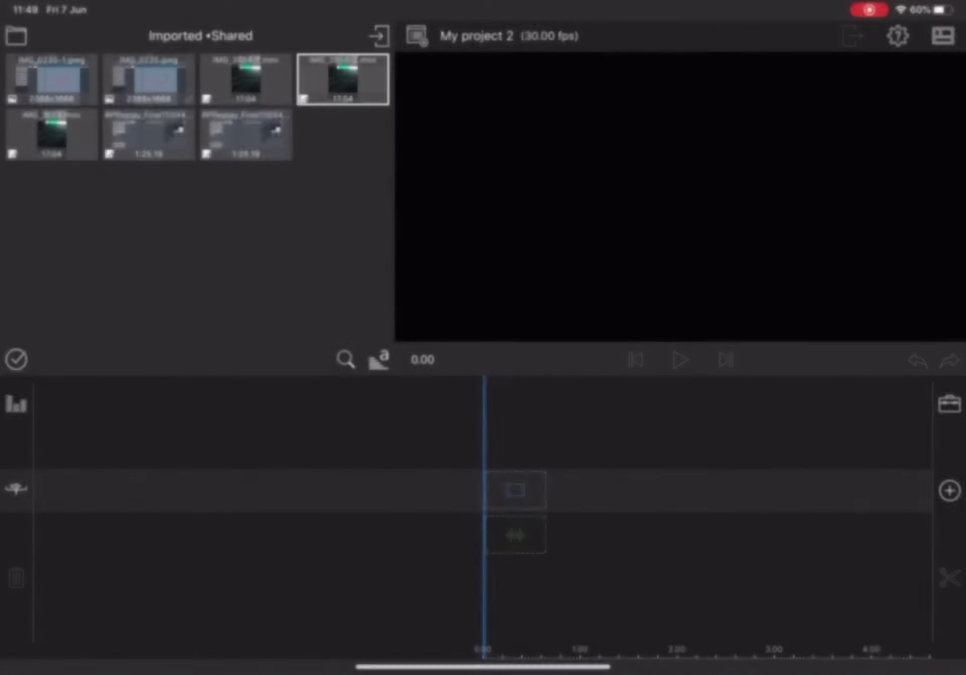